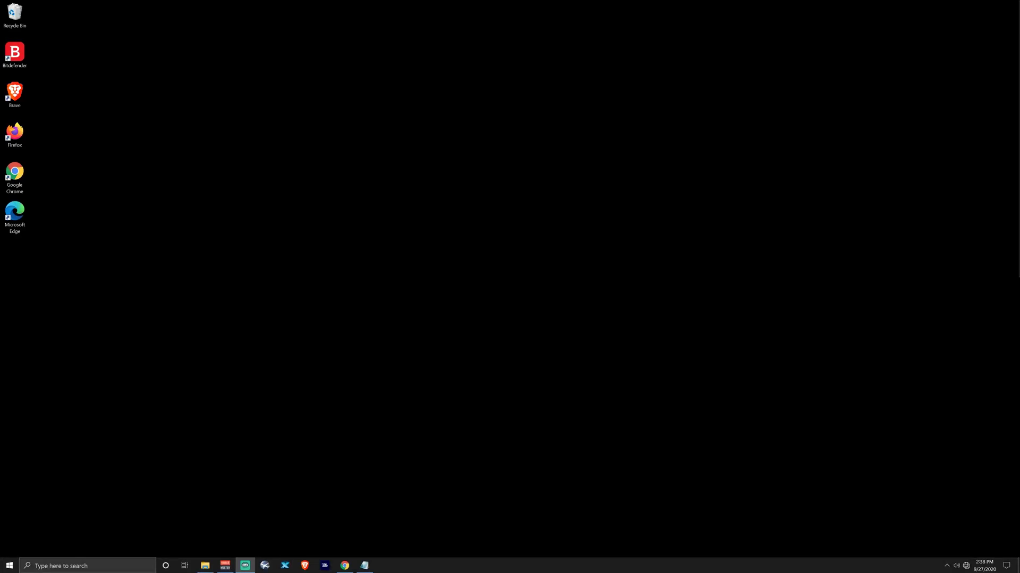
Step: Download the a32nx GitHub repository as the archive a32nx-master.zip
click(345, 565)
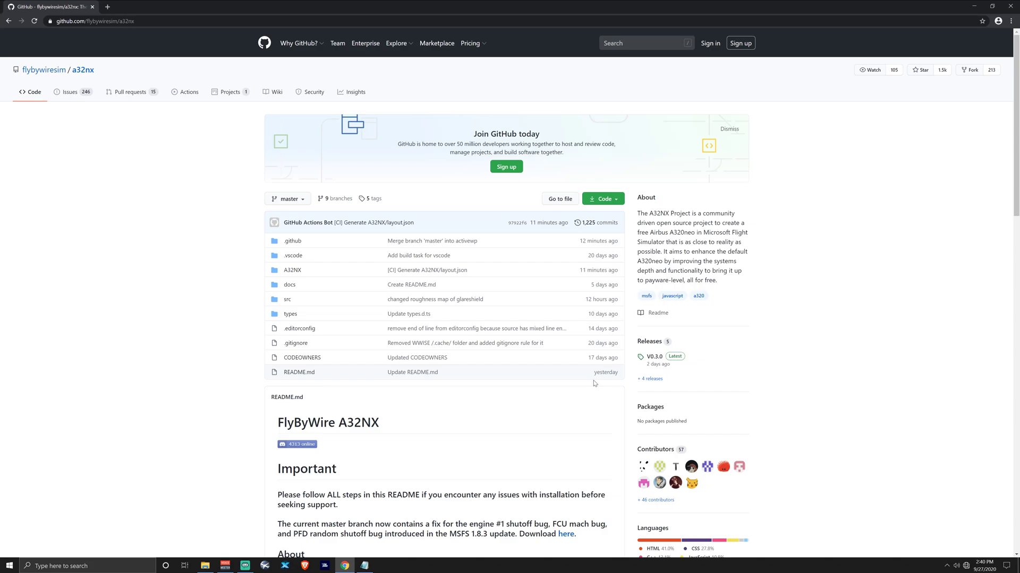
click(616, 200)
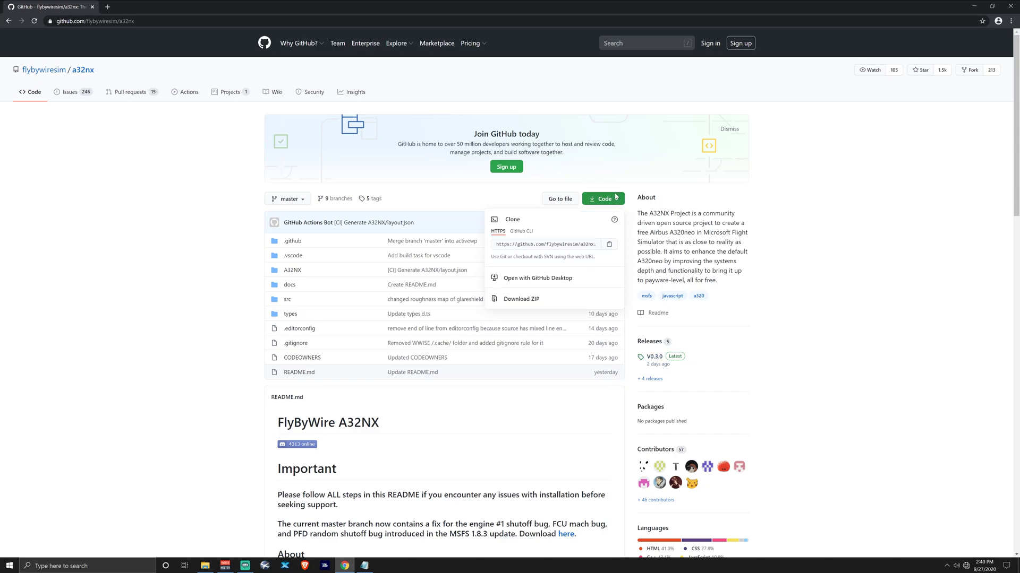
click(555, 305)
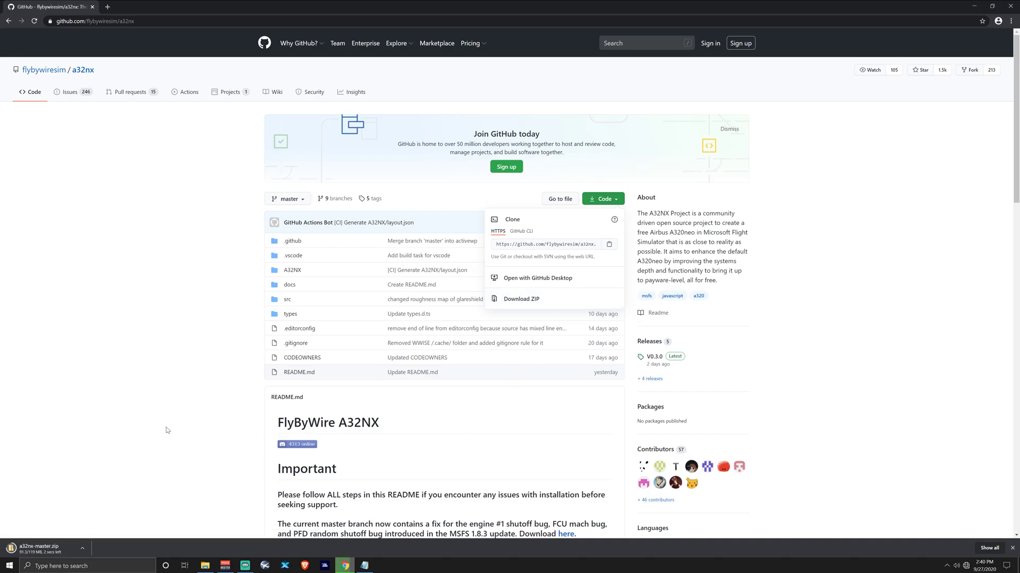
Step: Extract a32nx-master.zip in Downloads and open the inner a32nx-master folder containing A32NX
click(205, 566)
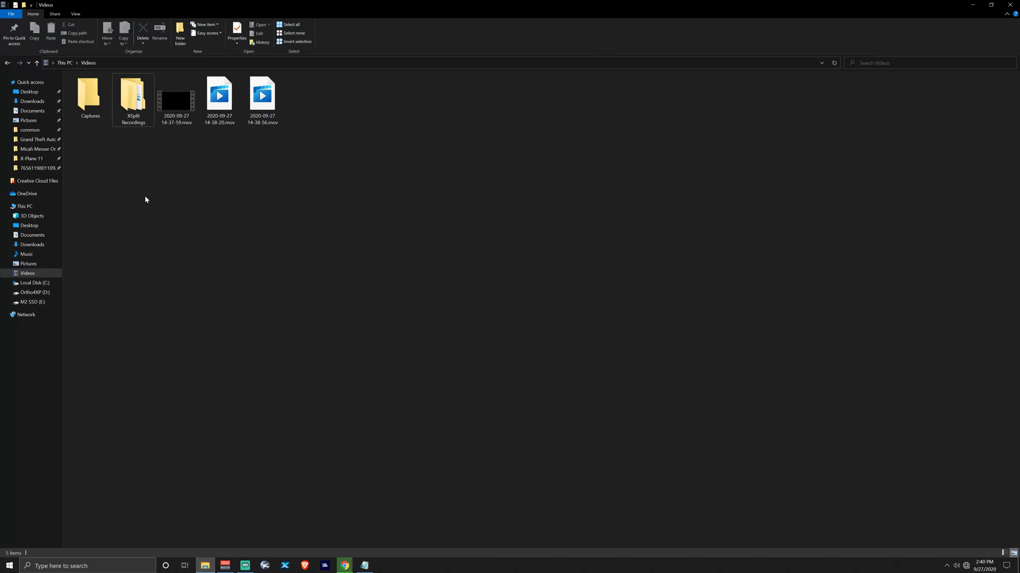
click(33, 101)
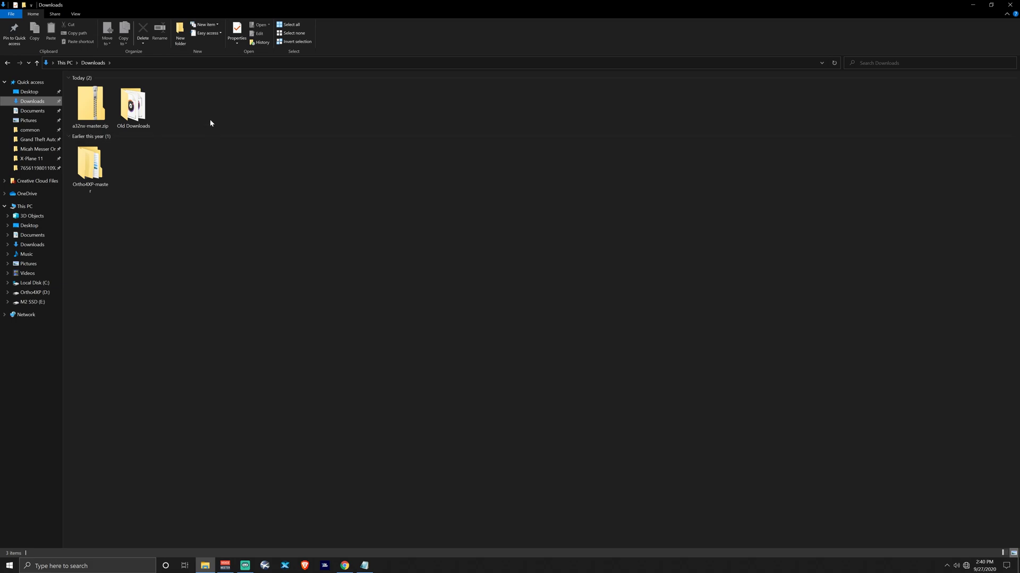
right_click(95, 112)
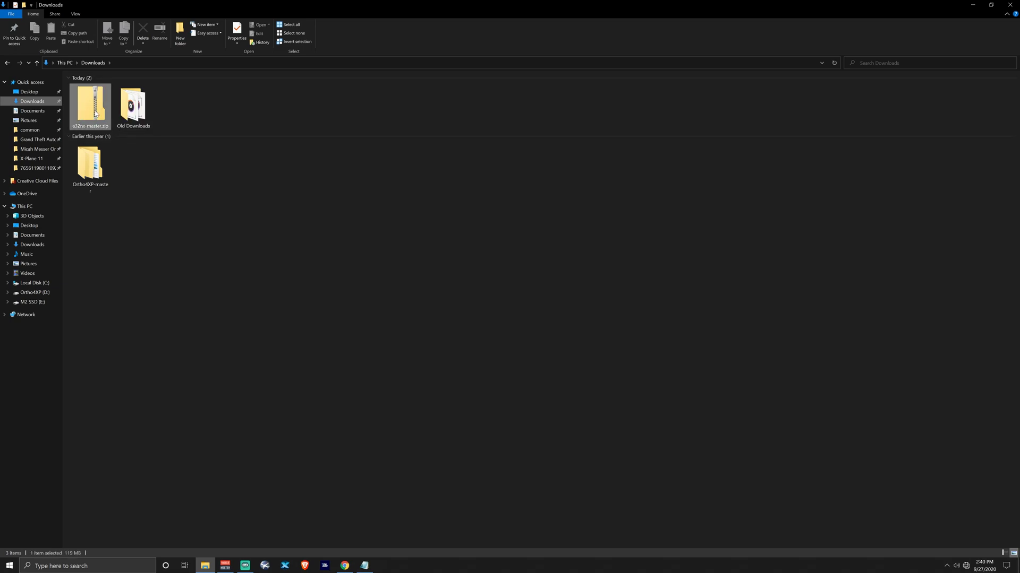
click(130, 145)
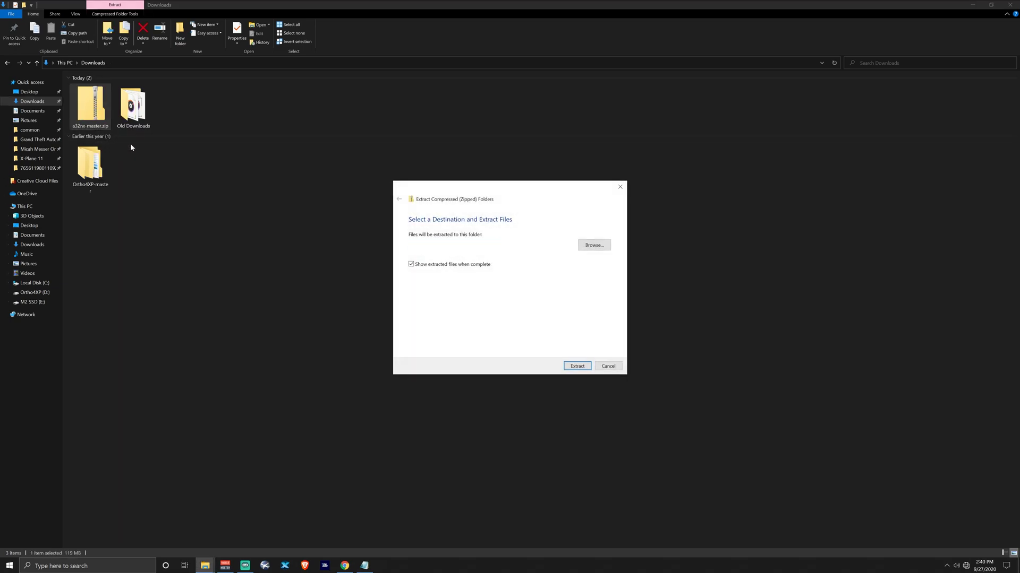
key(Return)
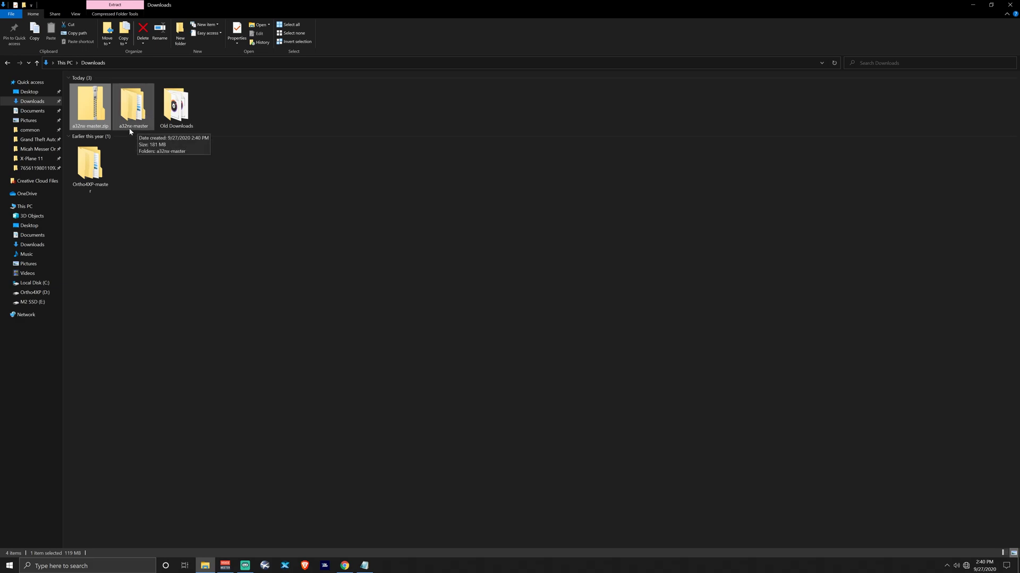
double_click(135, 104)
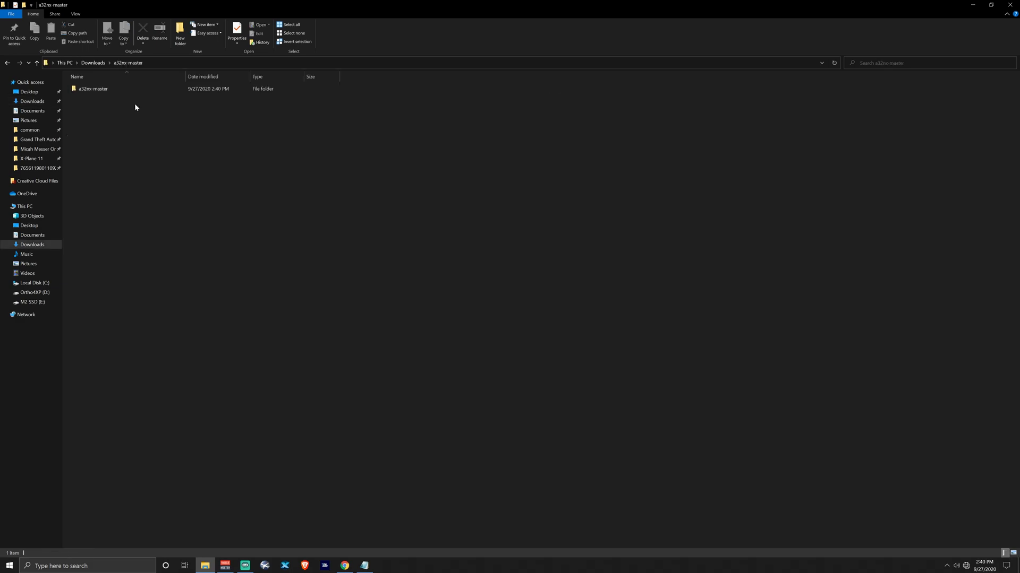
double_click(103, 89)
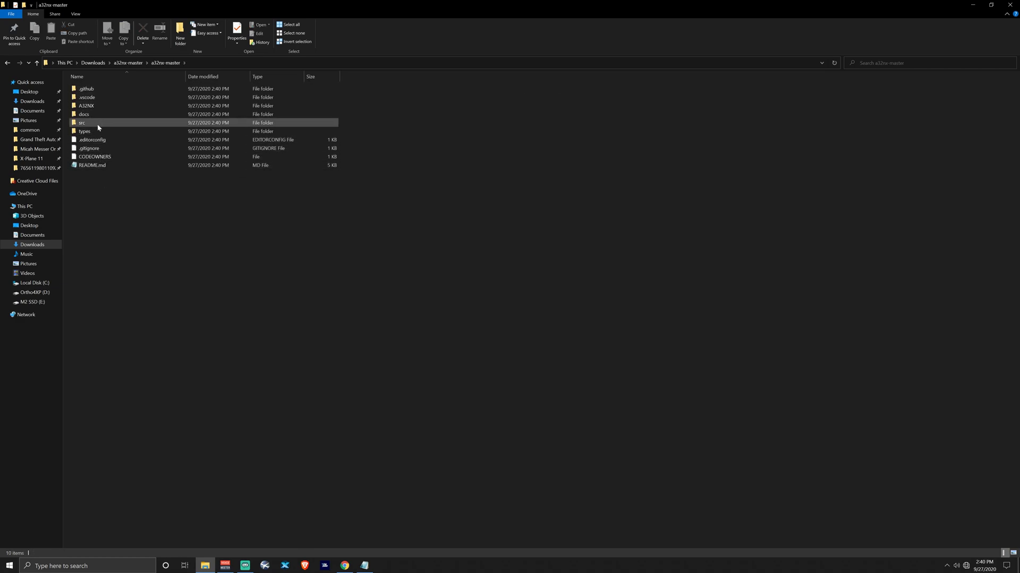
double_click(107, 165)
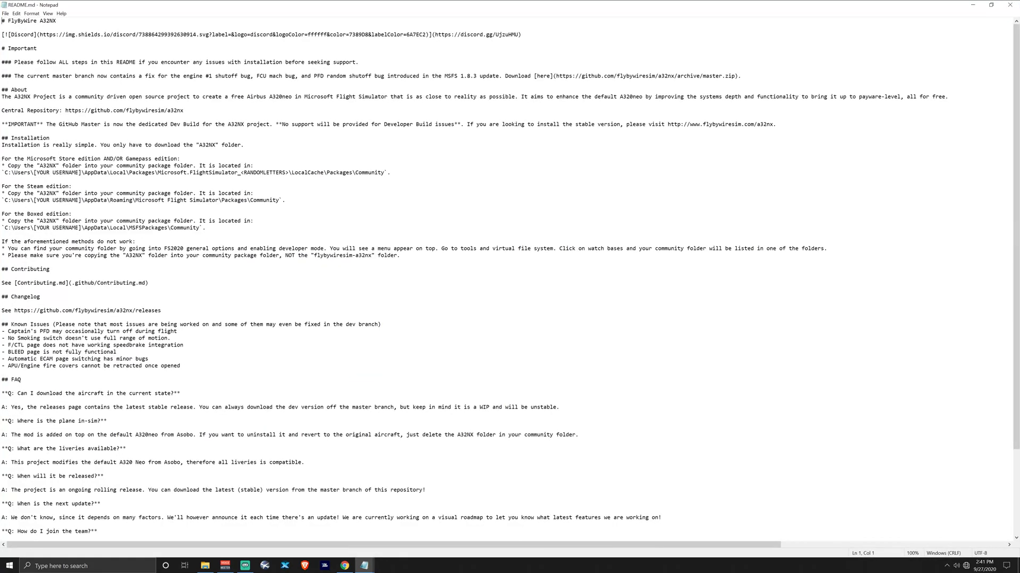
click(132, 124)
drag(2, 158, 139, 159)
drag(2, 186, 14, 214)
click(71, 214)
drag(205, 227, 2, 166)
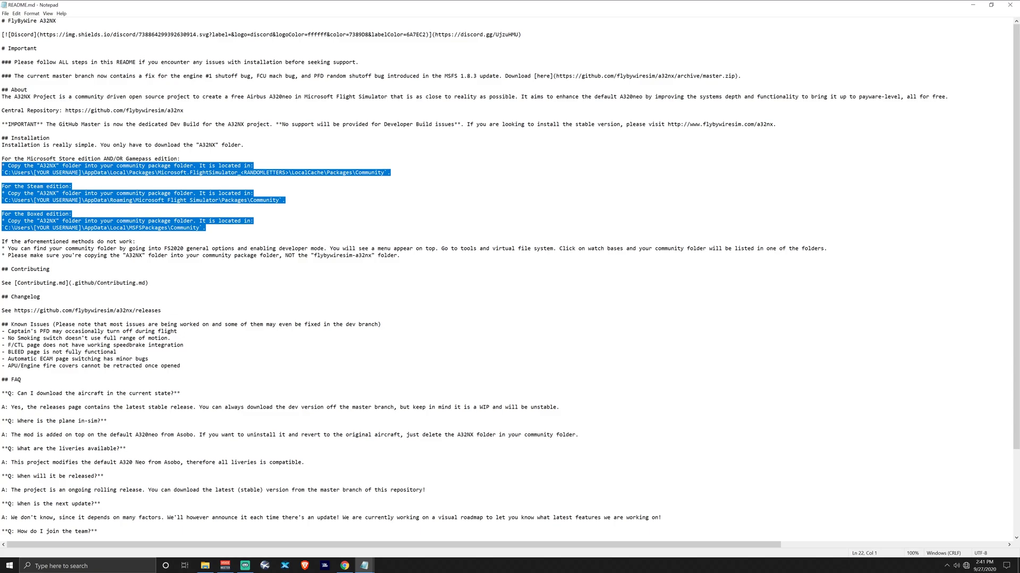
click(2, 207)
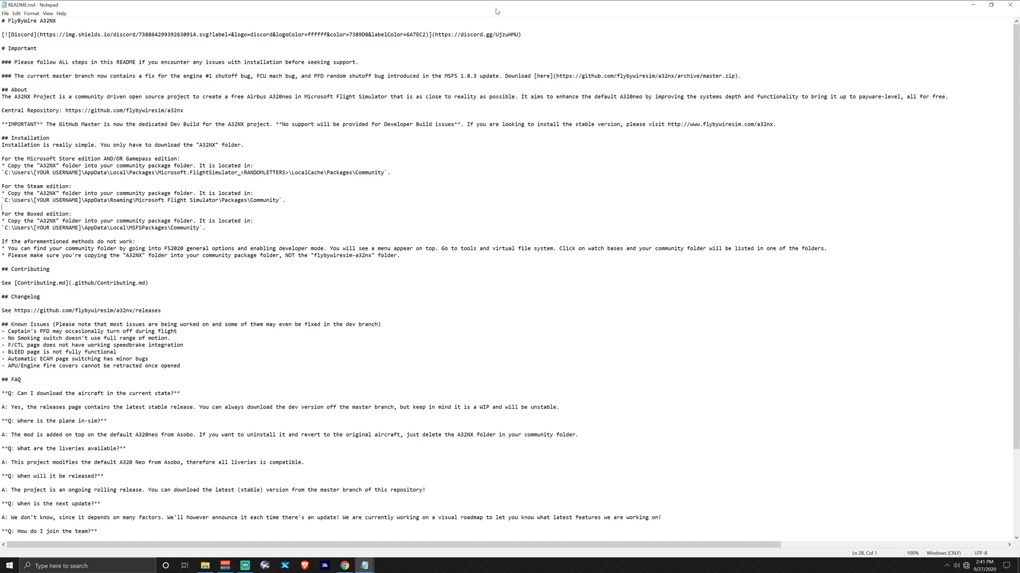
click(1009, 5)
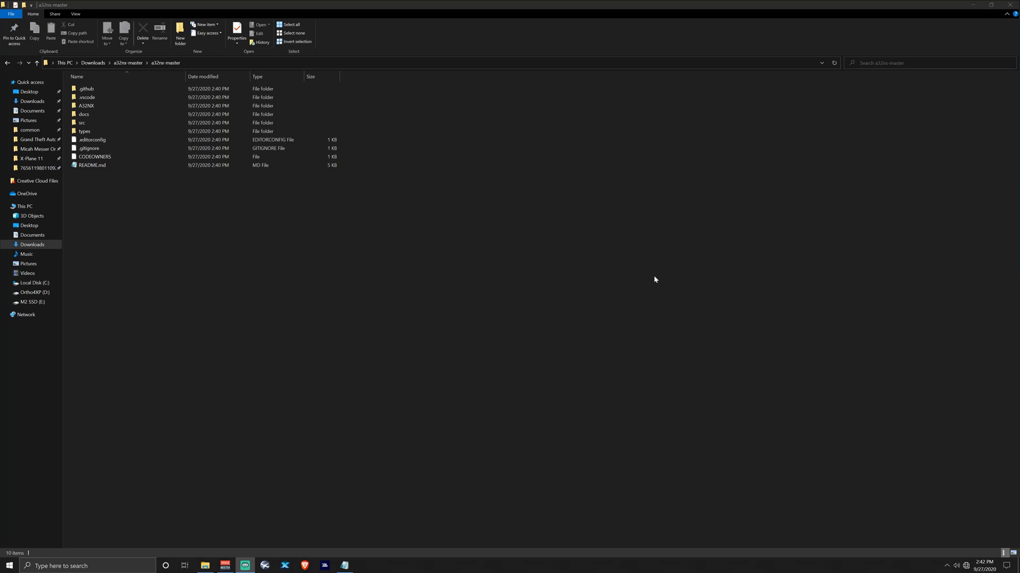
Step: Switch the a32nx-master folder listing to Large icons, leaving the A32NX folder deselected
click(119, 106)
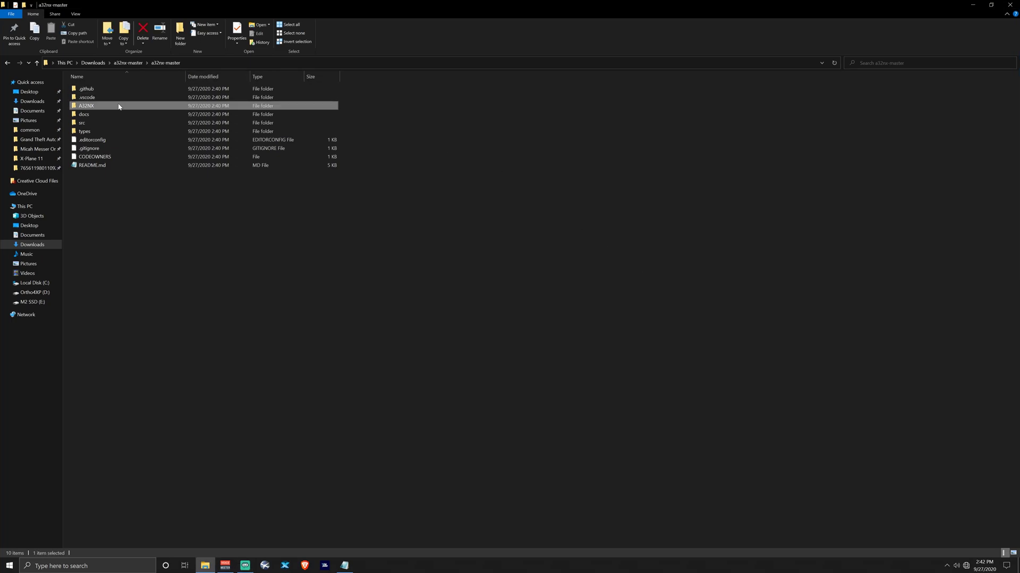
right_click(207, 216)
mouse_move(257, 222)
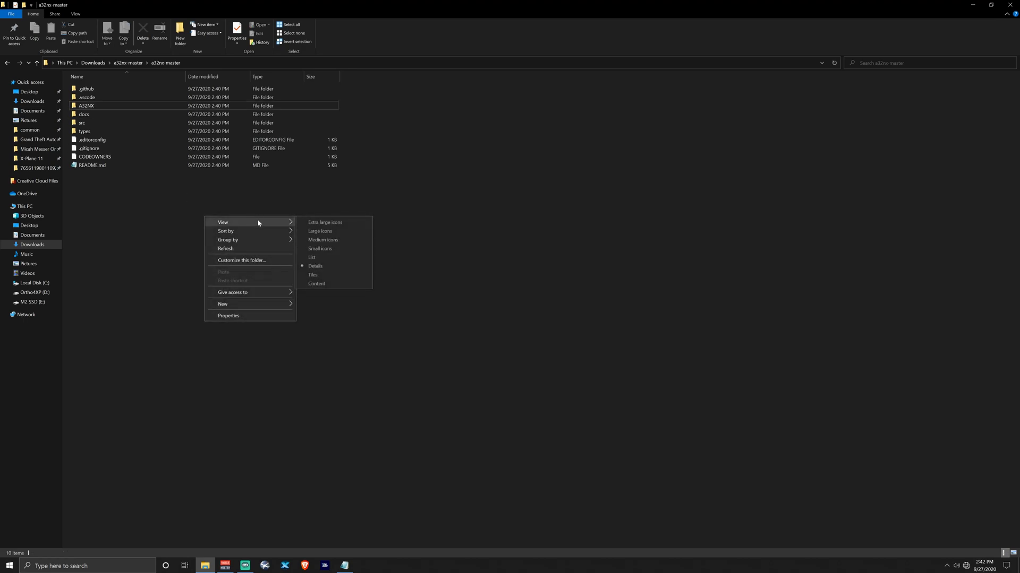
click(339, 229)
click(287, 127)
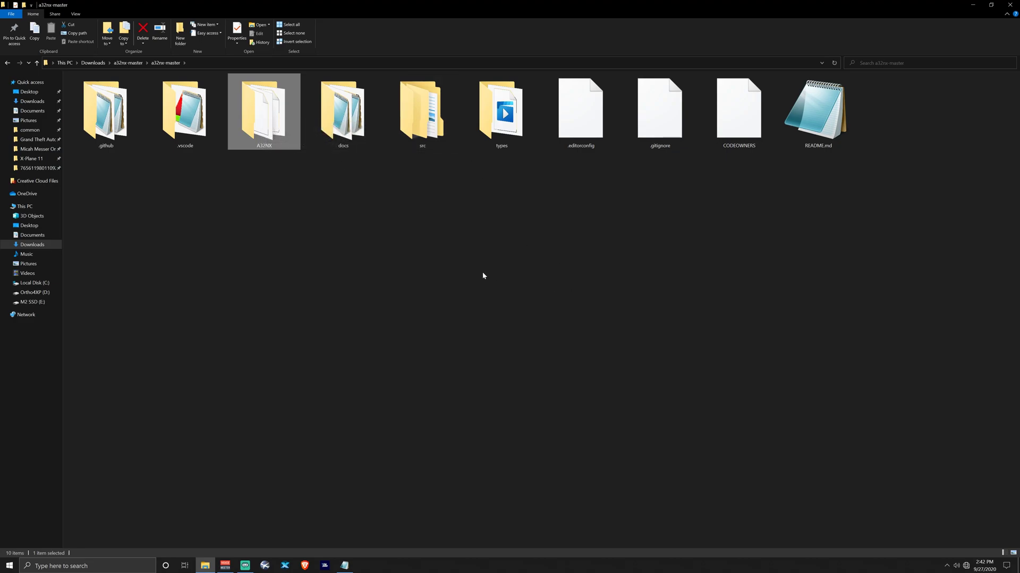
mouse_move(276, 135)
right_click(270, 131)
click(481, 274)
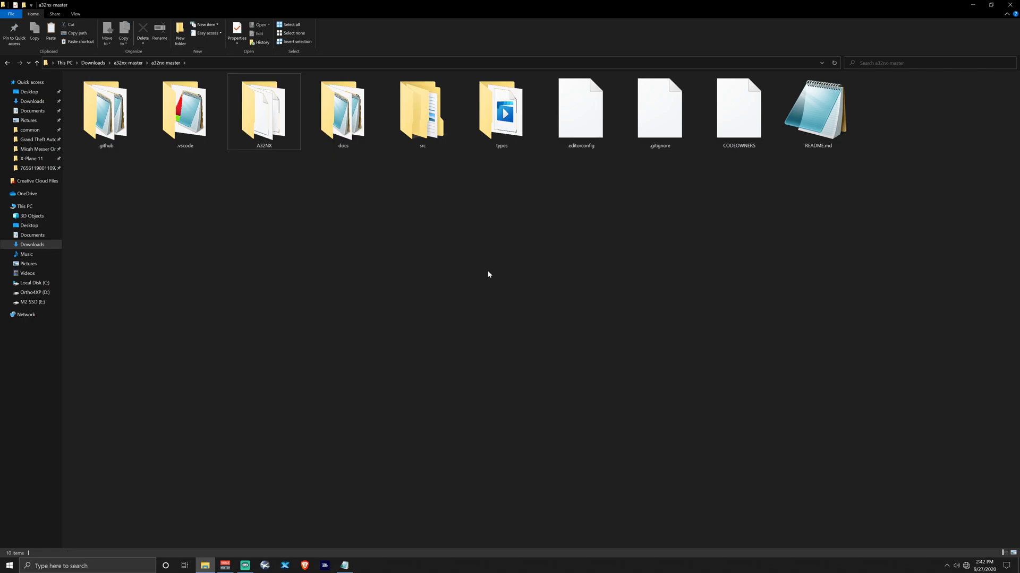
Step: Go to the user's profile folder under Local Disk (C:)\Users
click(35, 282)
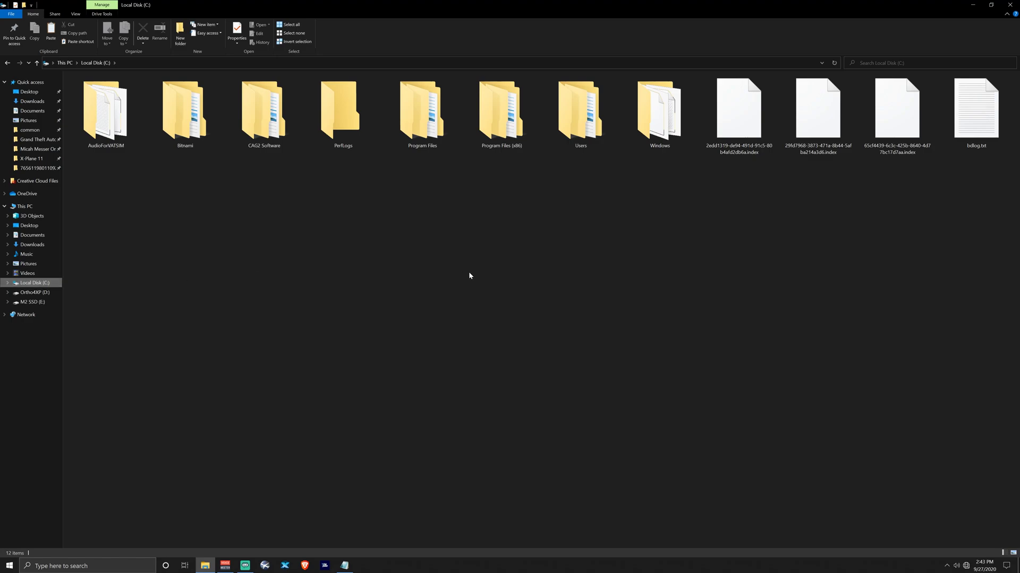
double_click(594, 131)
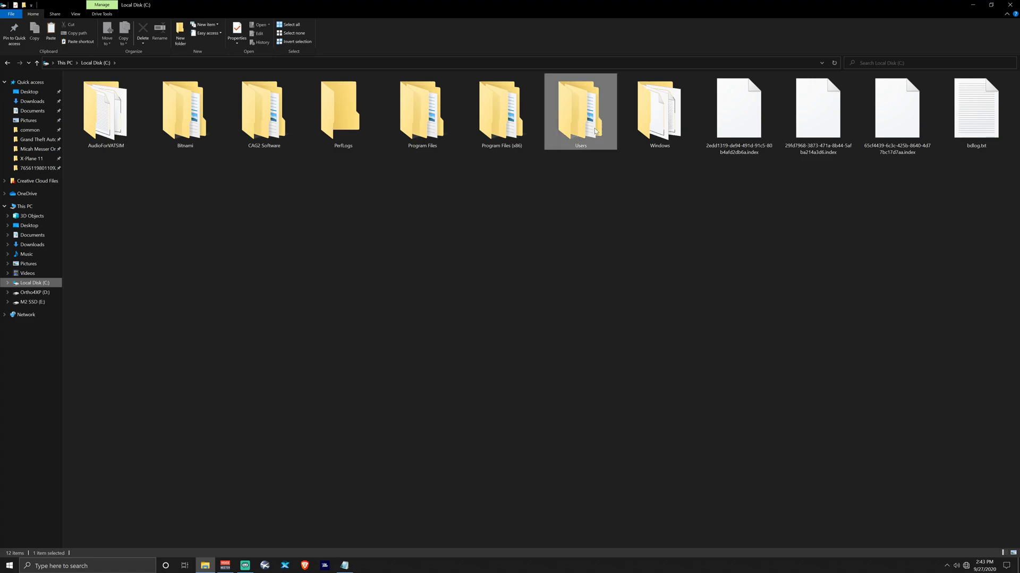
double_click(346, 130)
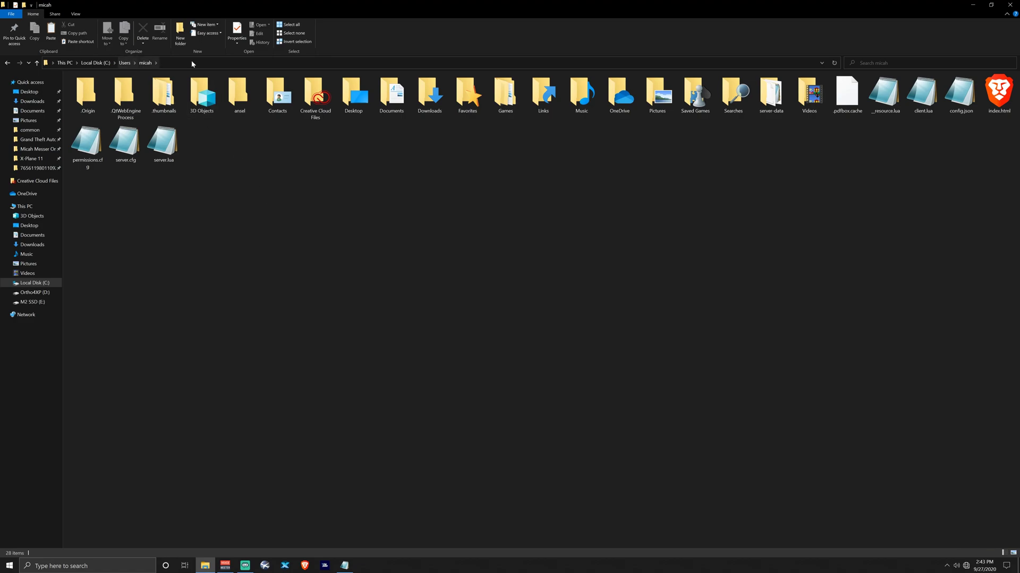
Step: Turn on Hidden items and go to AppData by appending it to the address path
click(276, 63)
click(84, 63)
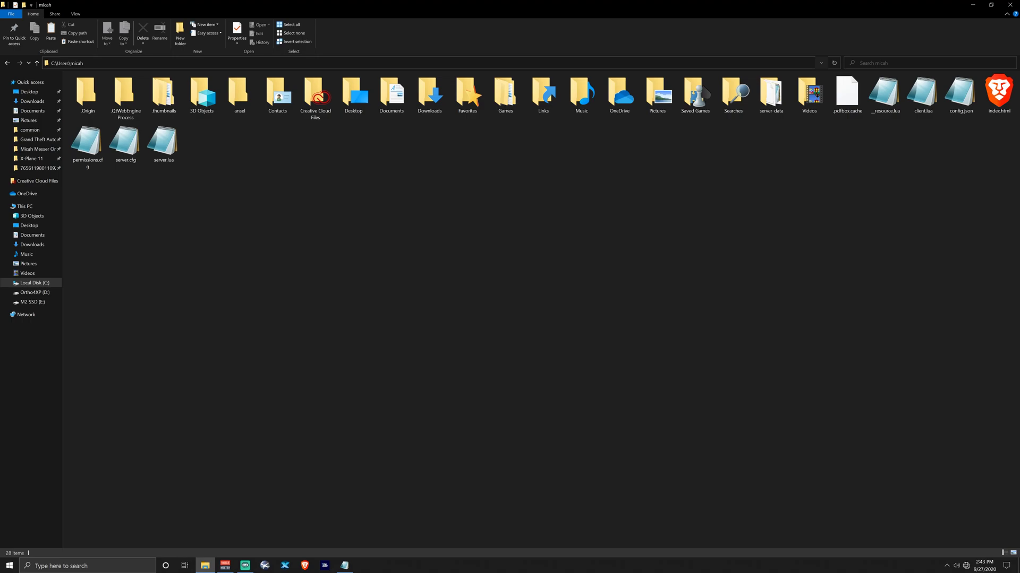
click(80, 14)
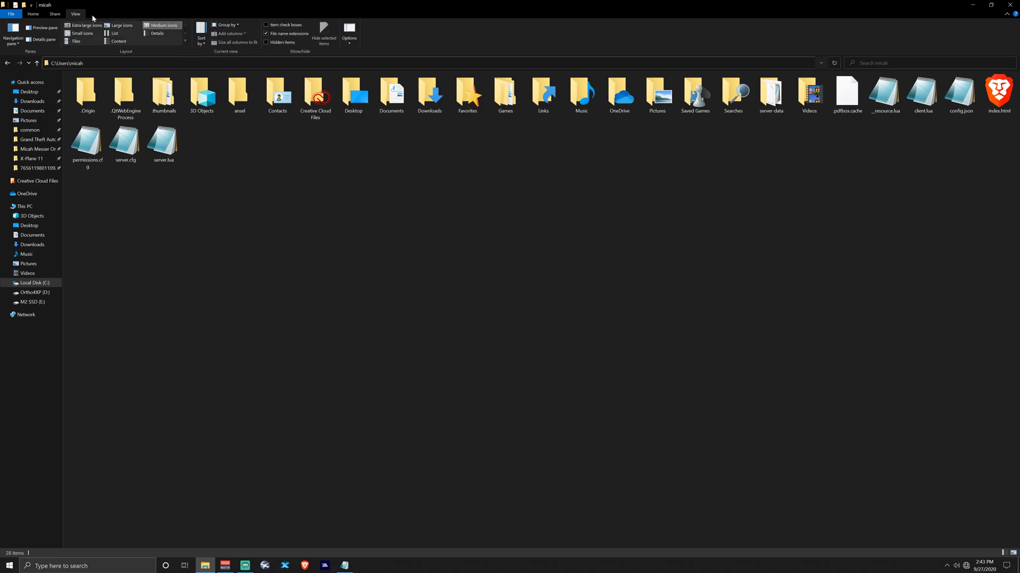
click(266, 43)
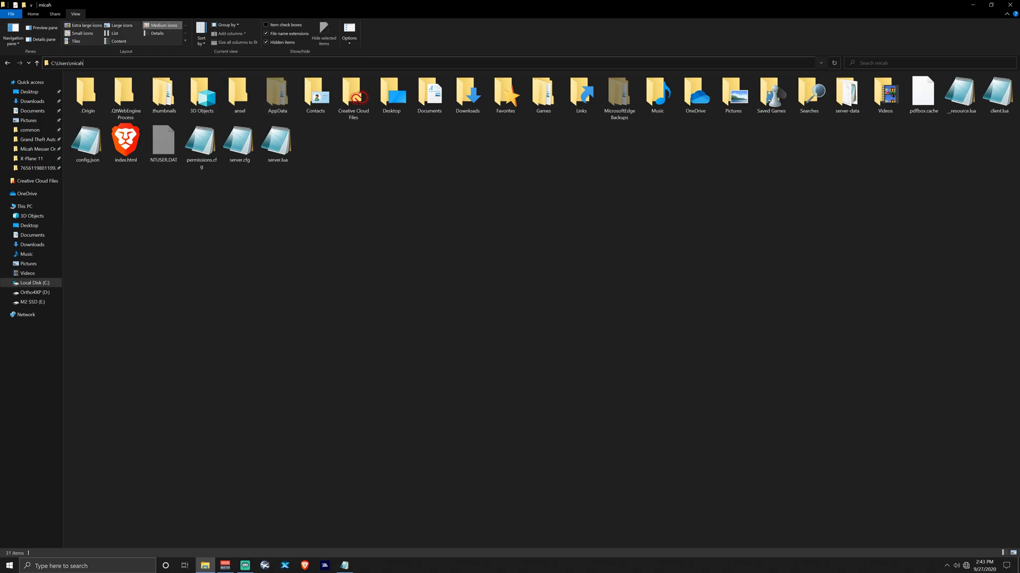
text(AppData)
key(Return)
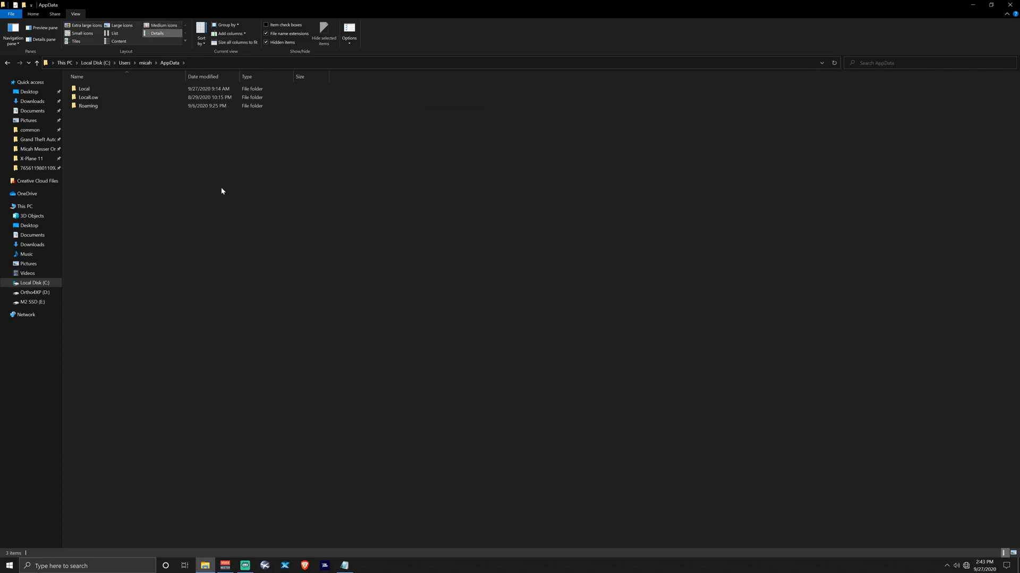
Step: Open Local and then its Packages folder, which lists Microsoft.FlightSimulator_8wekyb3d8bbwe
double_click(104, 90)
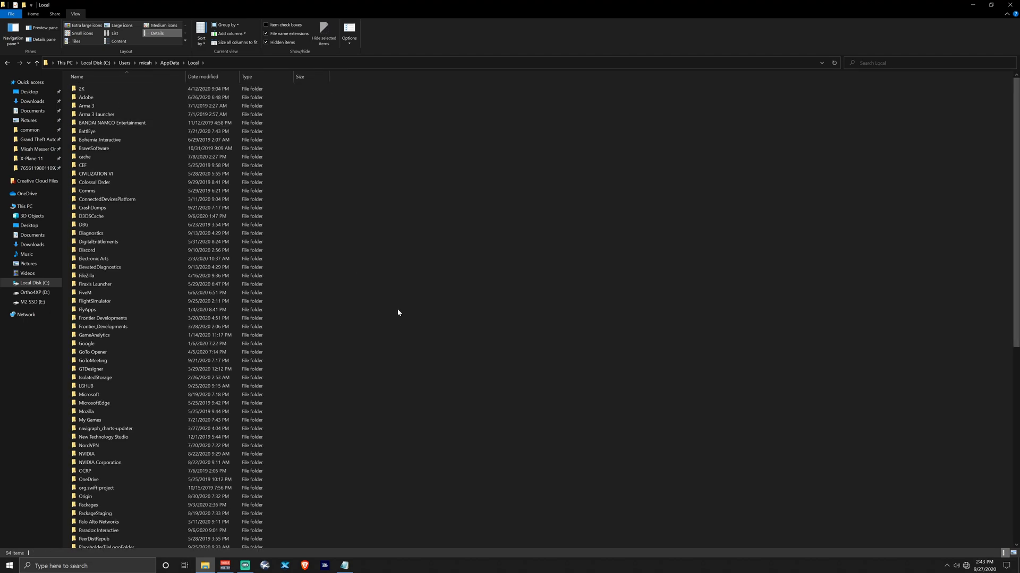
scroll(398, 312, down, 8)
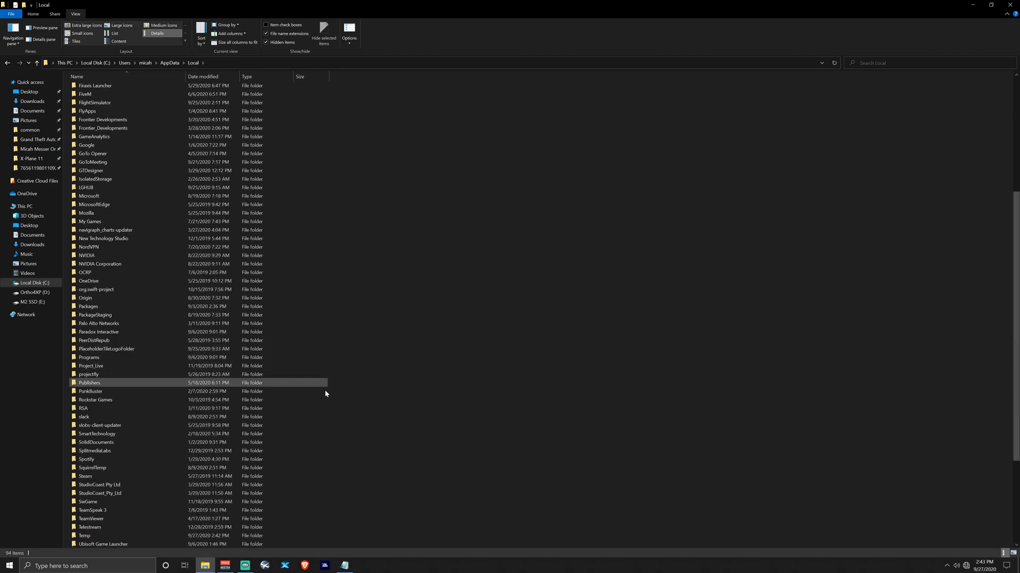
ctrl+scroll(342, 441, up, 5)
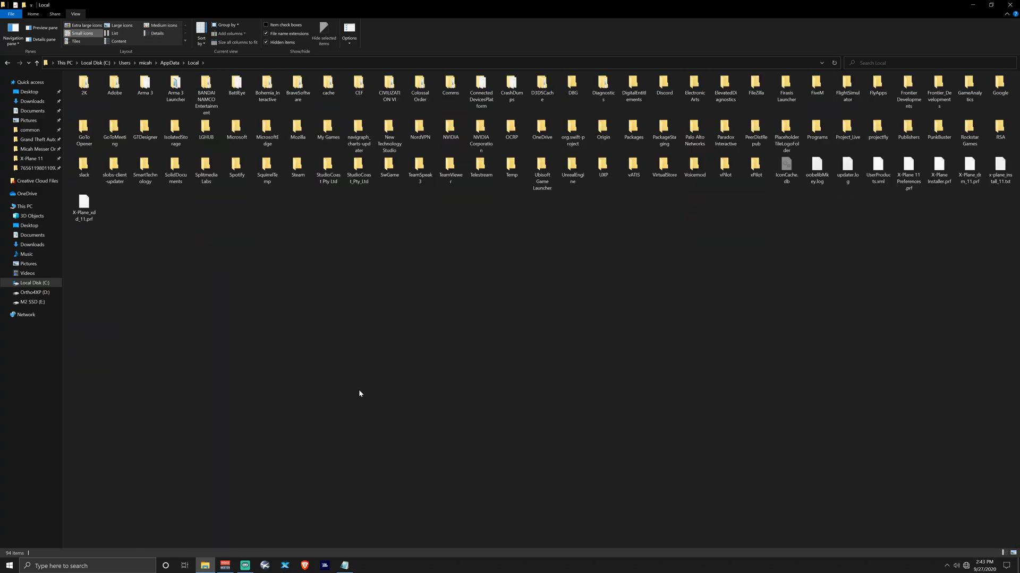
ctrl+scroll(359, 394, up, 5)
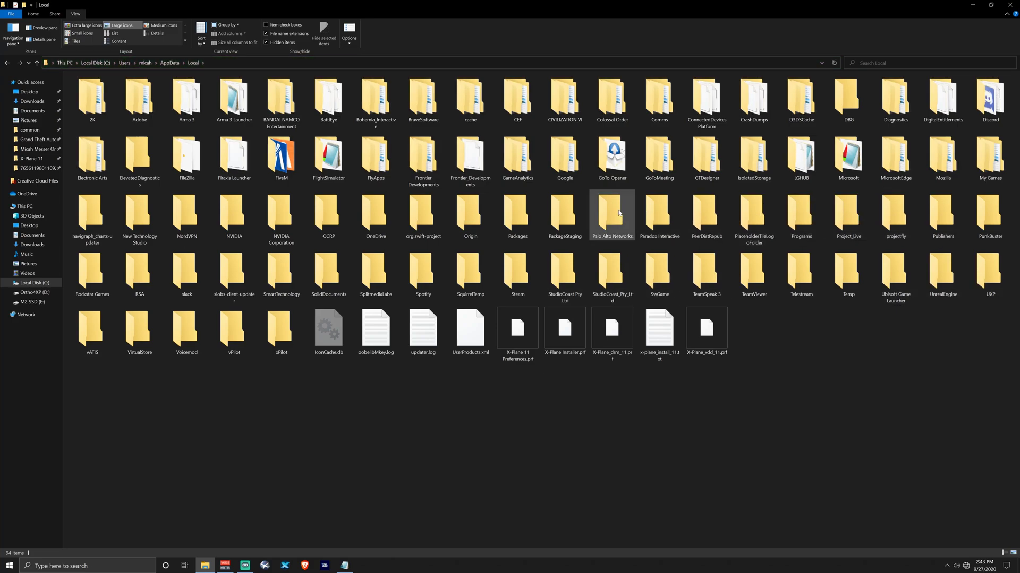
double_click(528, 223)
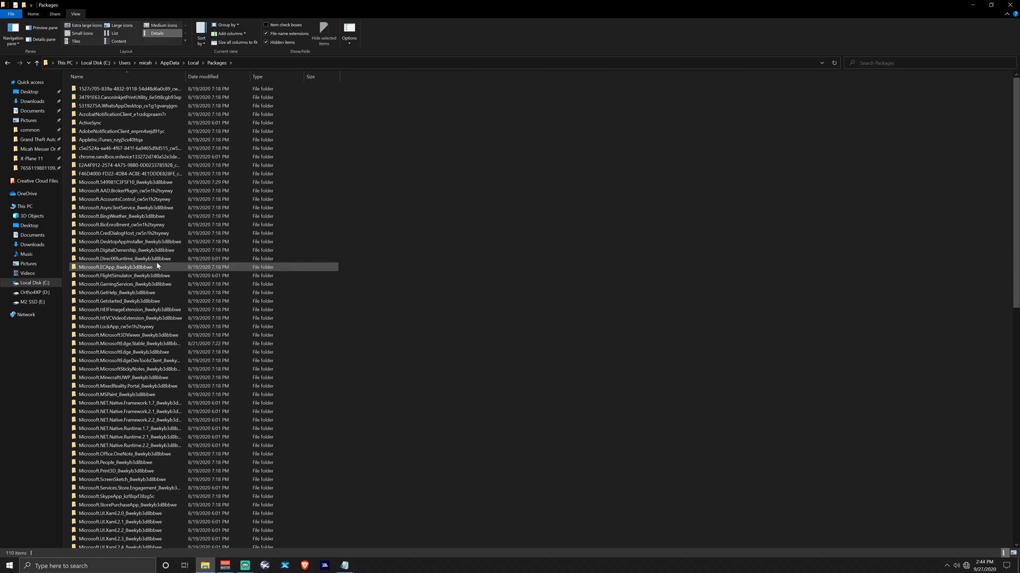
mouse_move(156, 268)
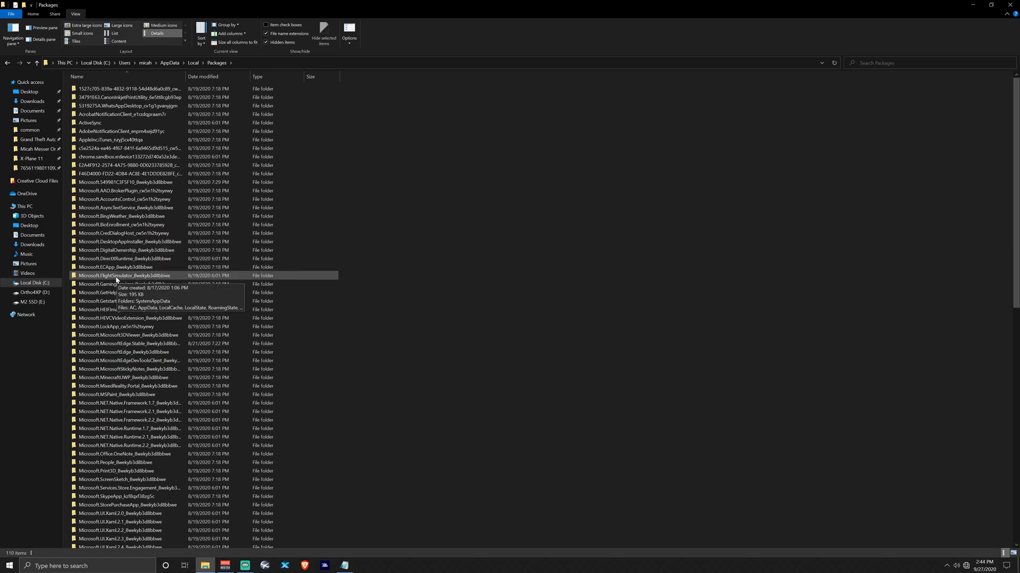
Step: Open Microsoft.FlightSimulator_8wekyb3d8bbwe\LocalCache\Packages\Community, which is empty
double_click(110, 279)
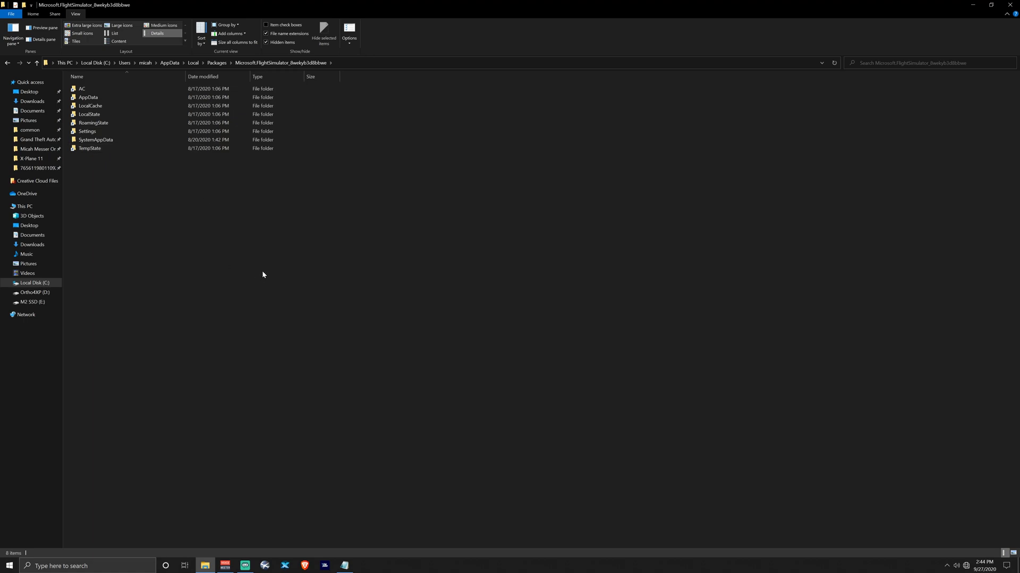
ctrl+scroll(263, 269, up, 5)
ctrl+scroll(320, 320, up, 1)
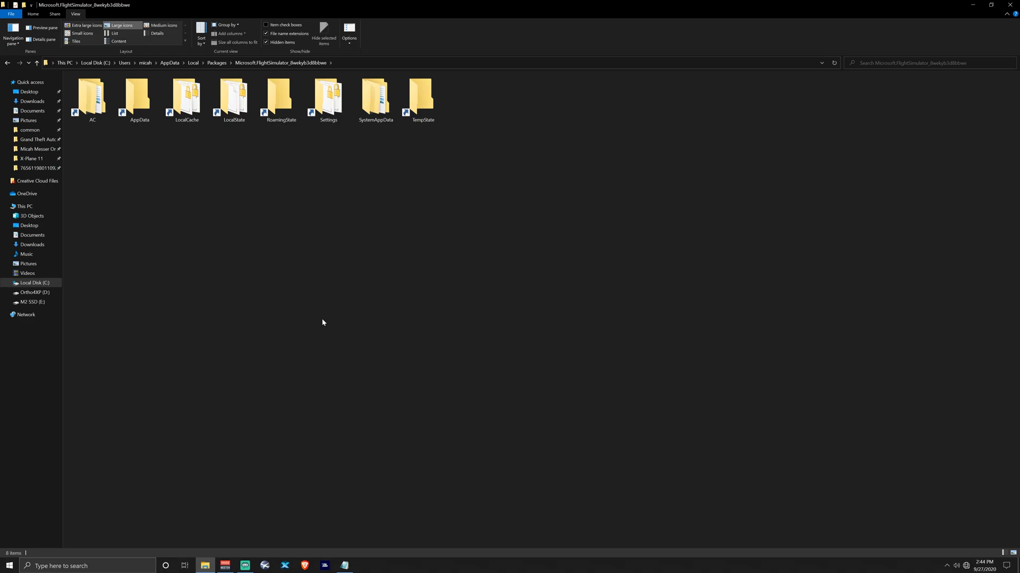
double_click(186, 101)
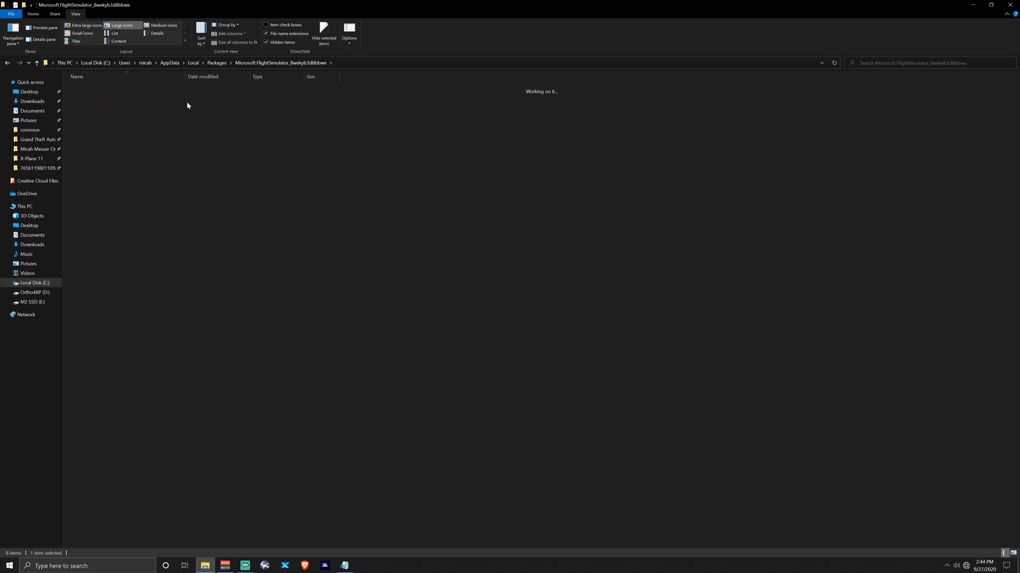
ctrl+scroll(170, 253, up, 3)
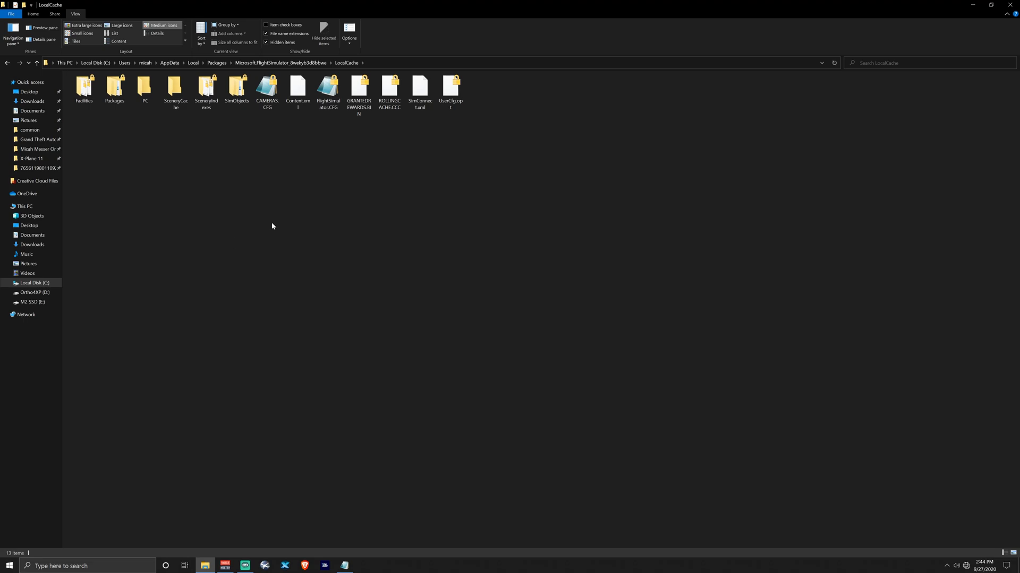
double_click(105, 94)
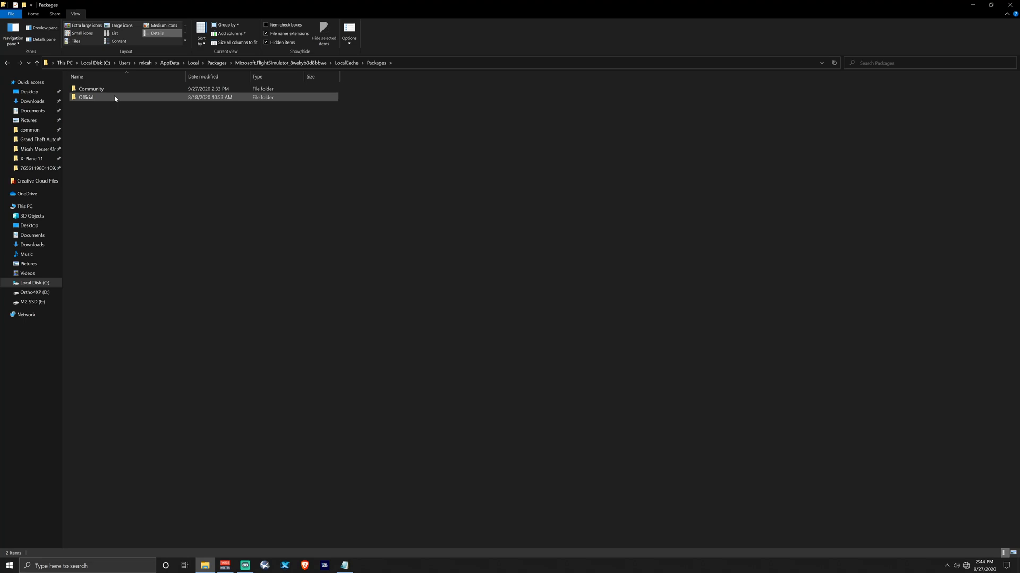
double_click(122, 89)
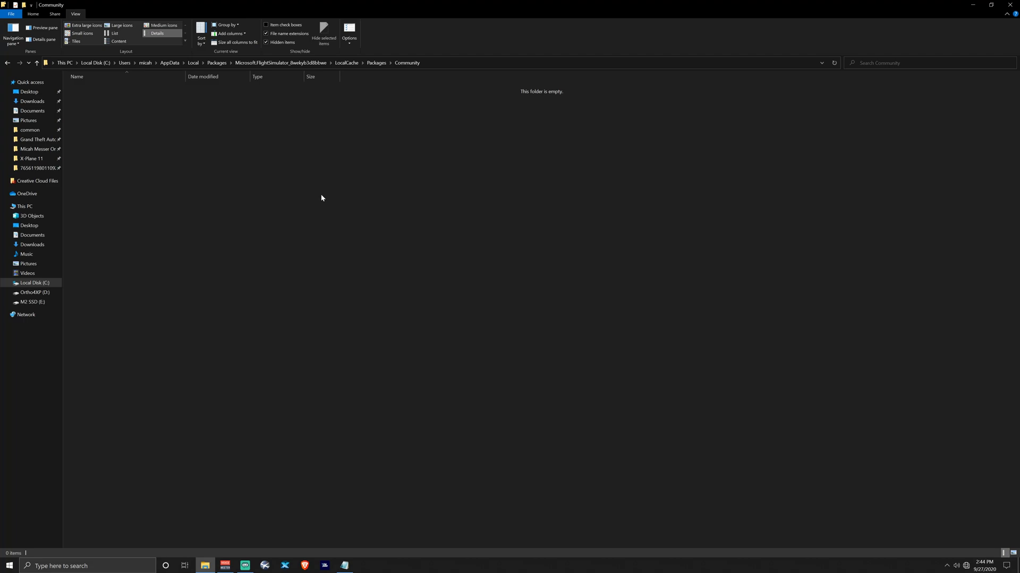
Step: Paste the copied A32NX folder into the Community folder with Ctrl+V
key(ctrl+v)
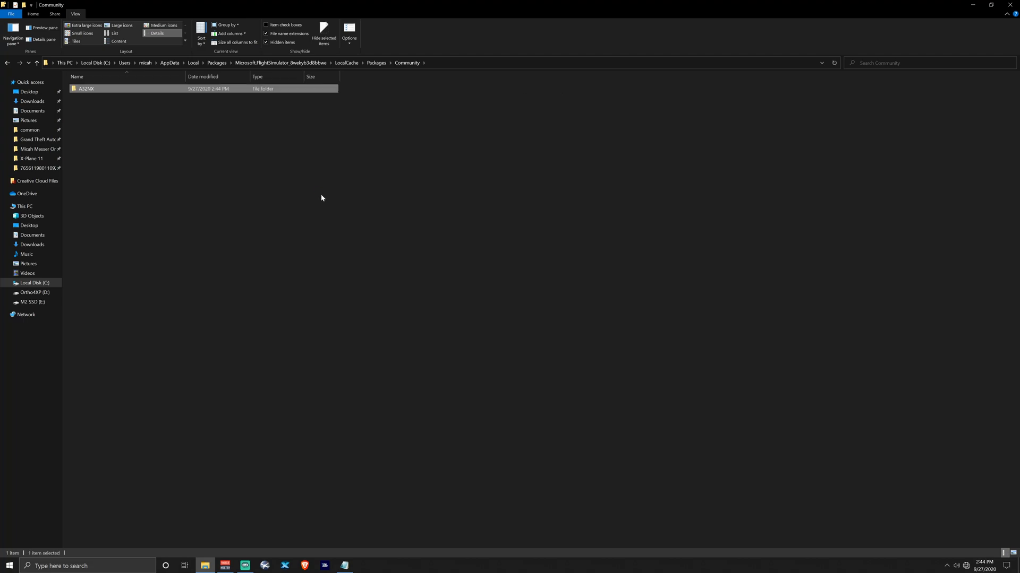